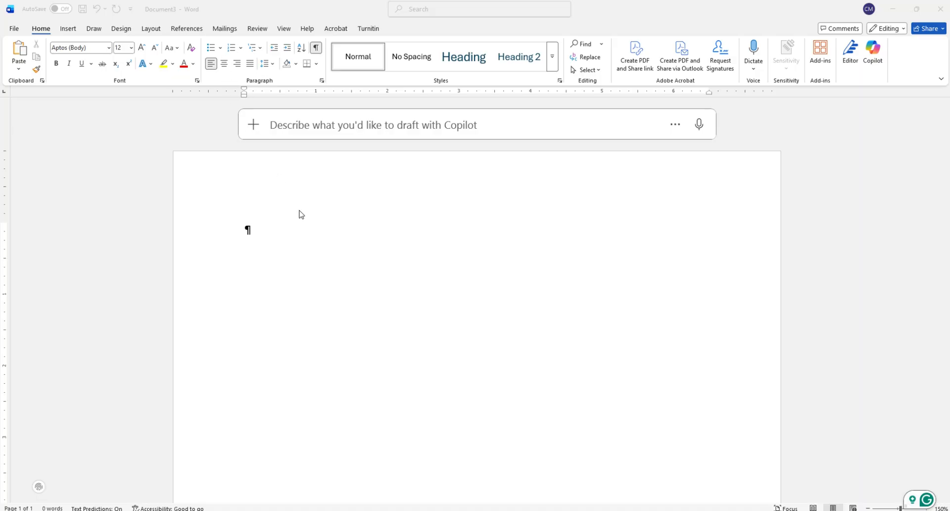
- Start the Step-by-Step Mail Merge Wizard, choose Labels as the document type, and advance to the starting document stage
click(229, 31)
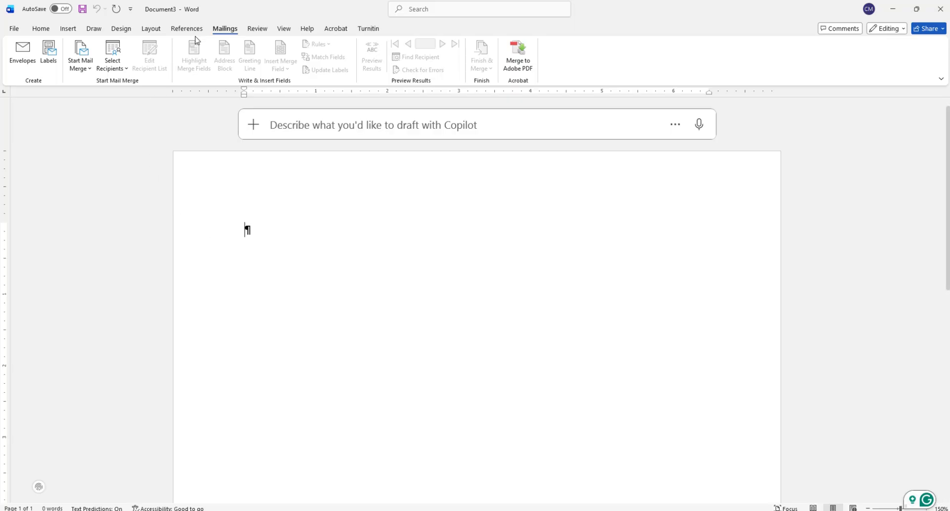
click(87, 73)
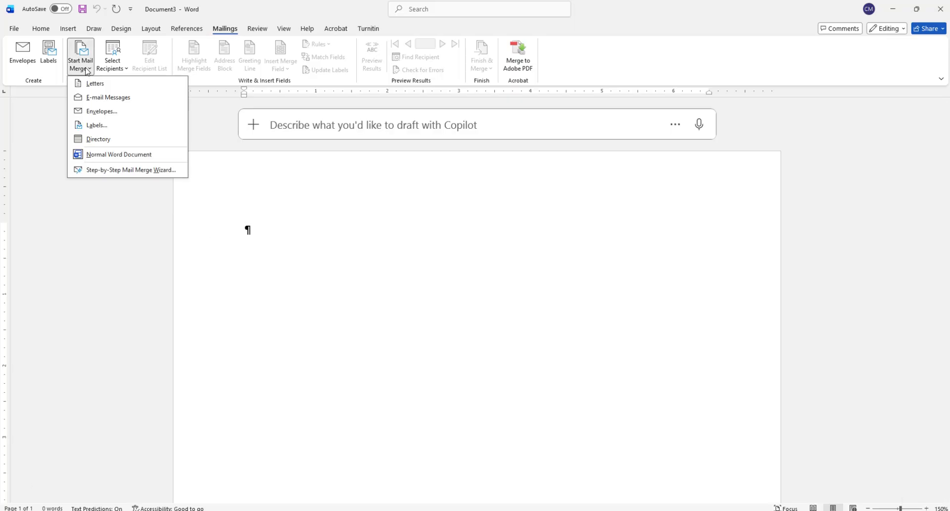
click(123, 171)
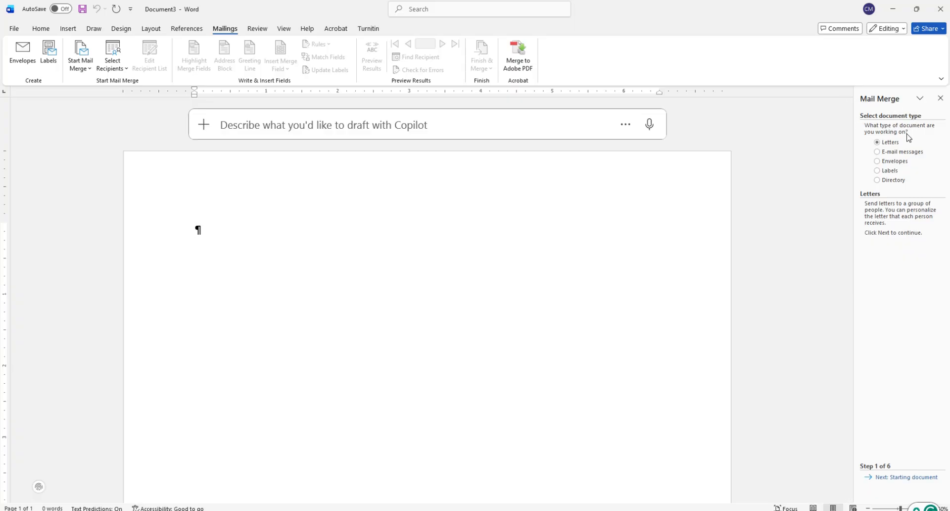
click(877, 170)
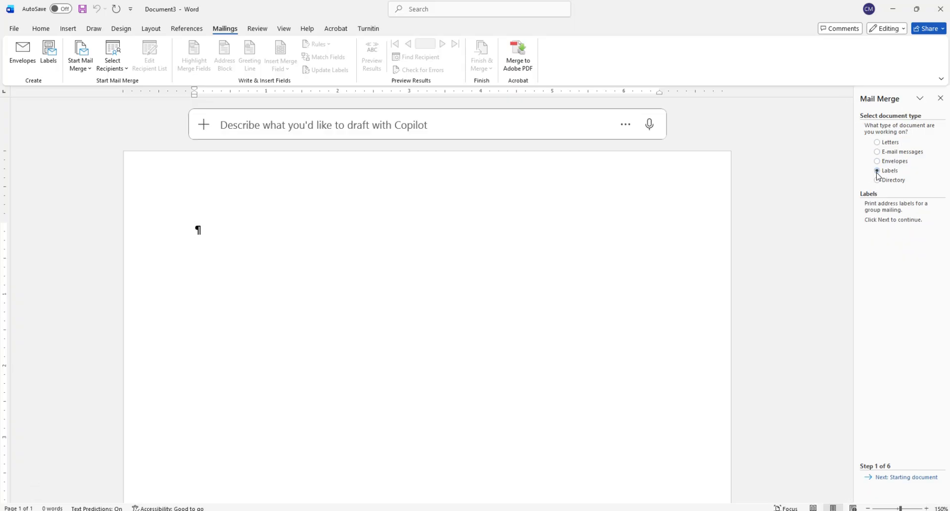
click(888, 477)
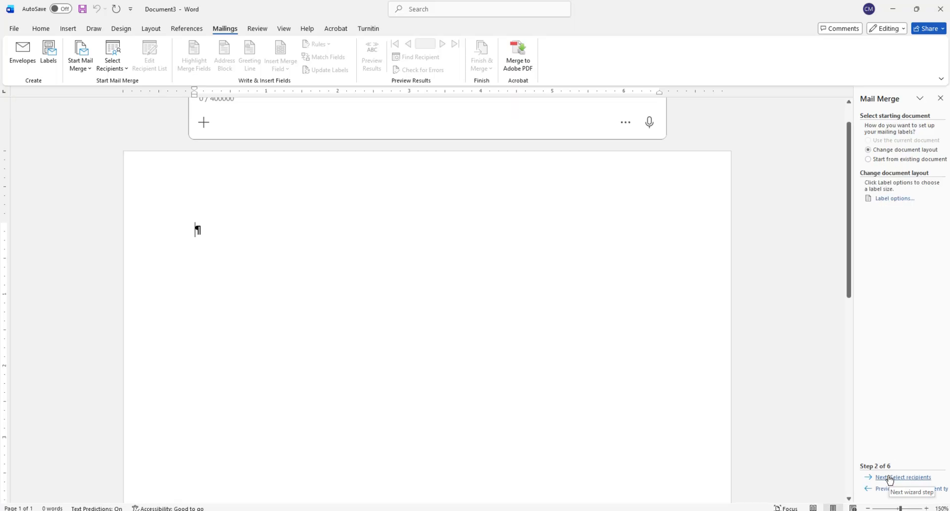
- Set the label layout to the Avery US Letter product 8163 Shipping Labels for page printers
click(891, 199)
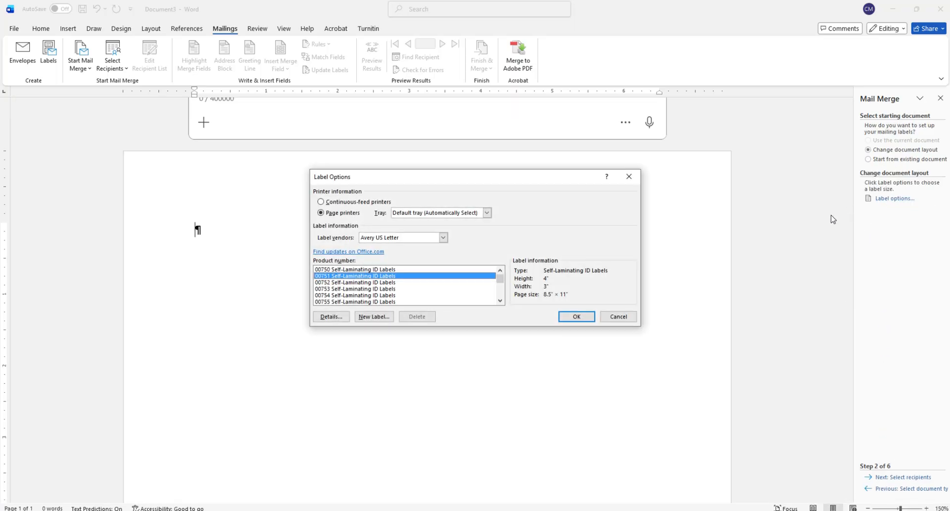
click(626, 316)
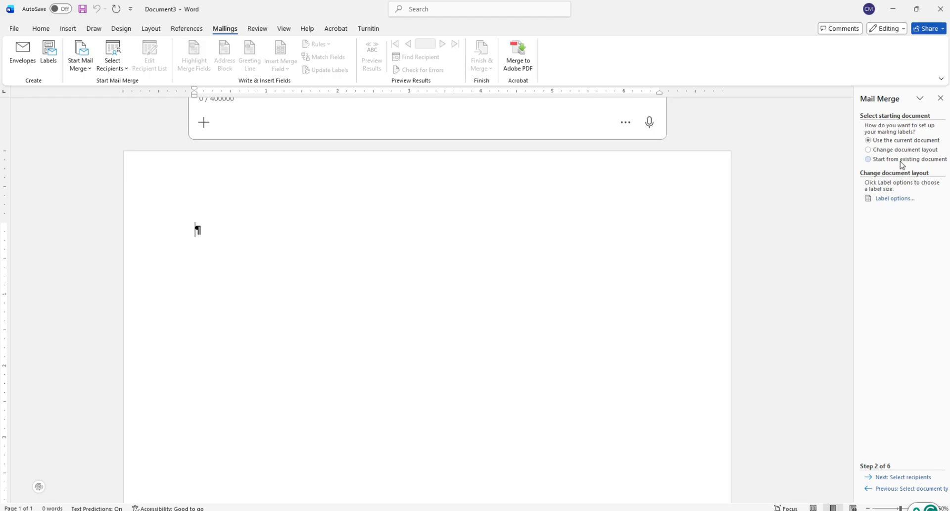
click(896, 198)
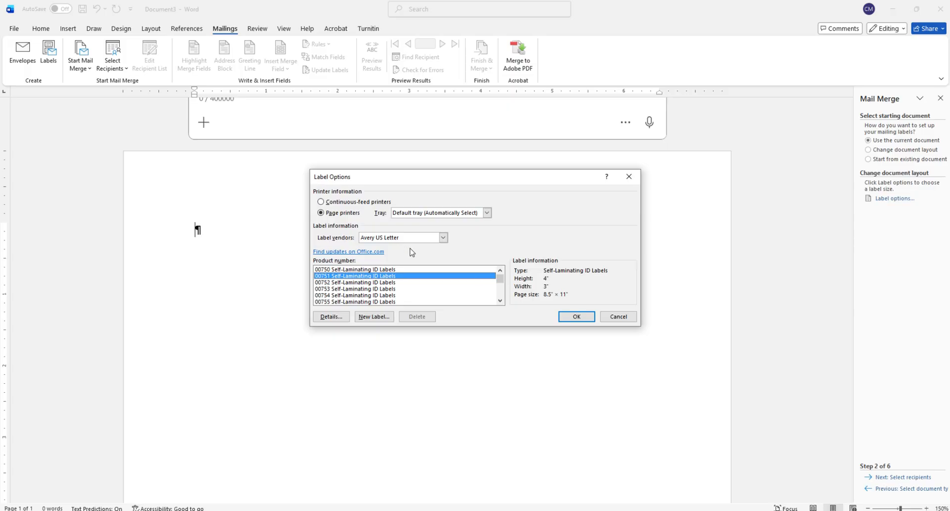
scroll(413, 293, down, 10)
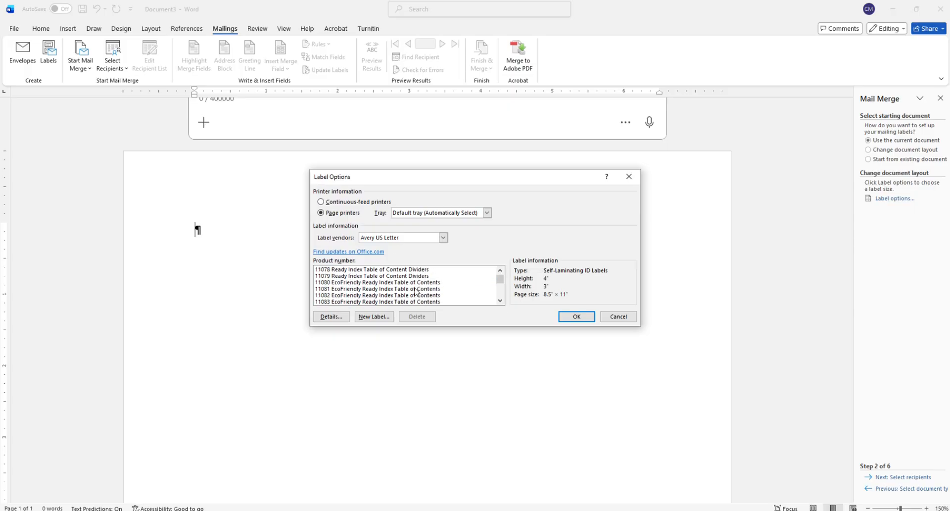
scroll(417, 291, down, 10)
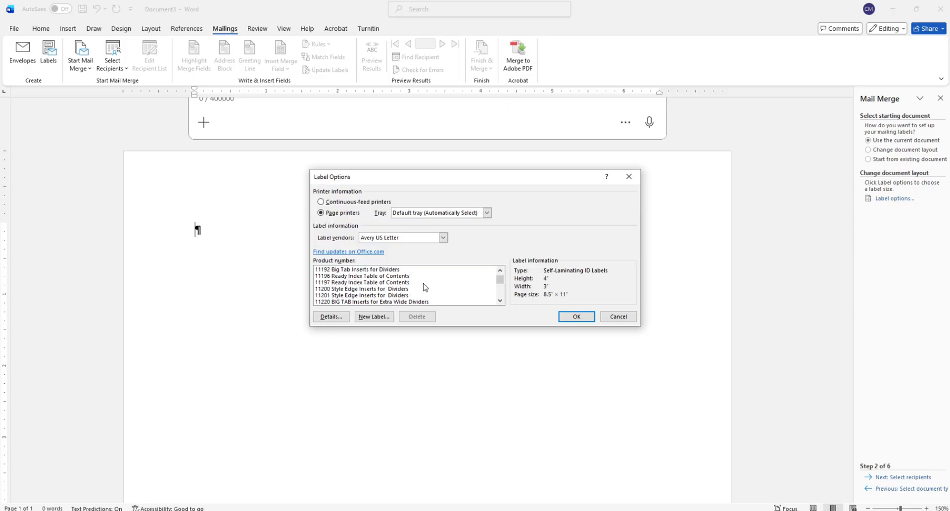
scroll(427, 287, down, 10)
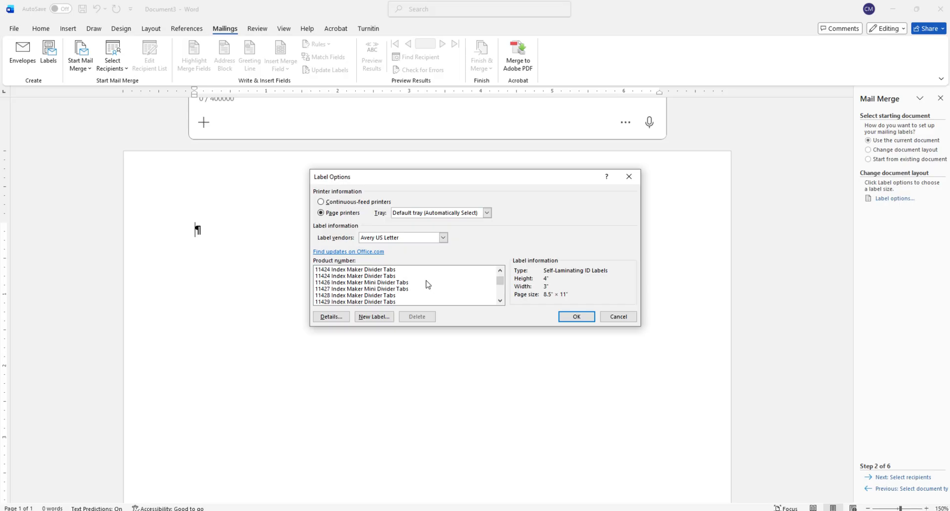
scroll(429, 284, down, 10)
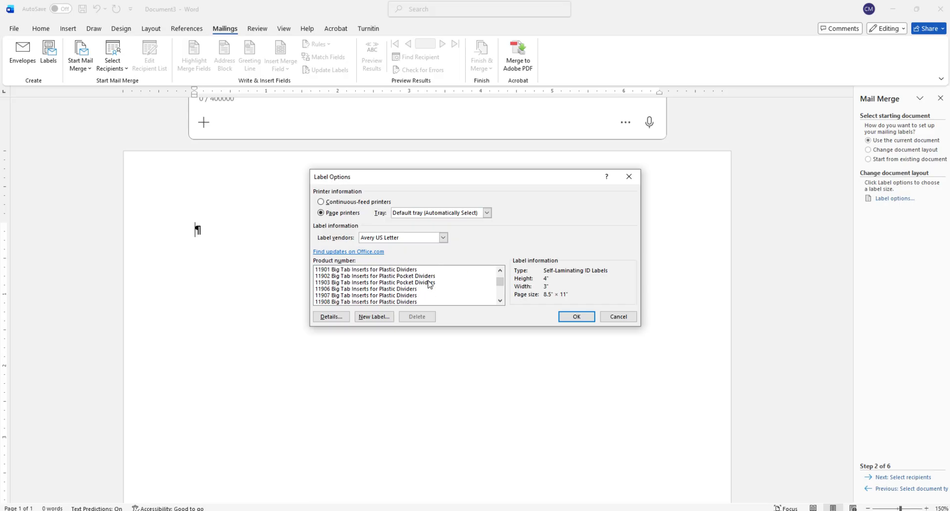
scroll(428, 285, down, 10)
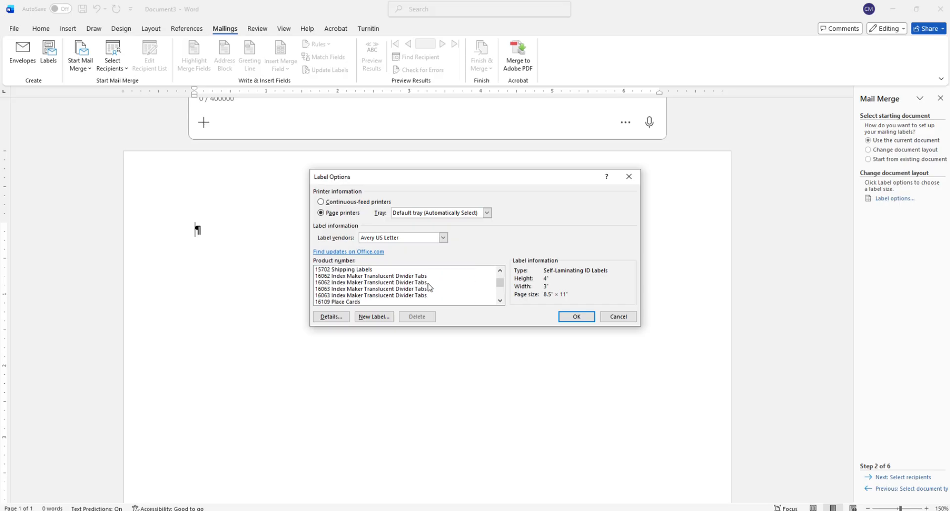
scroll(430, 287, down, 10)
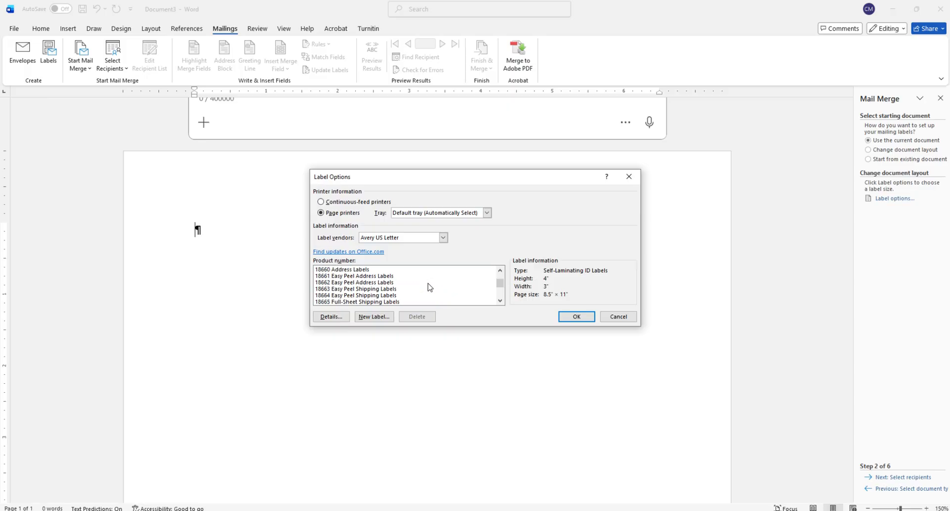
scroll(430, 287, down, 5)
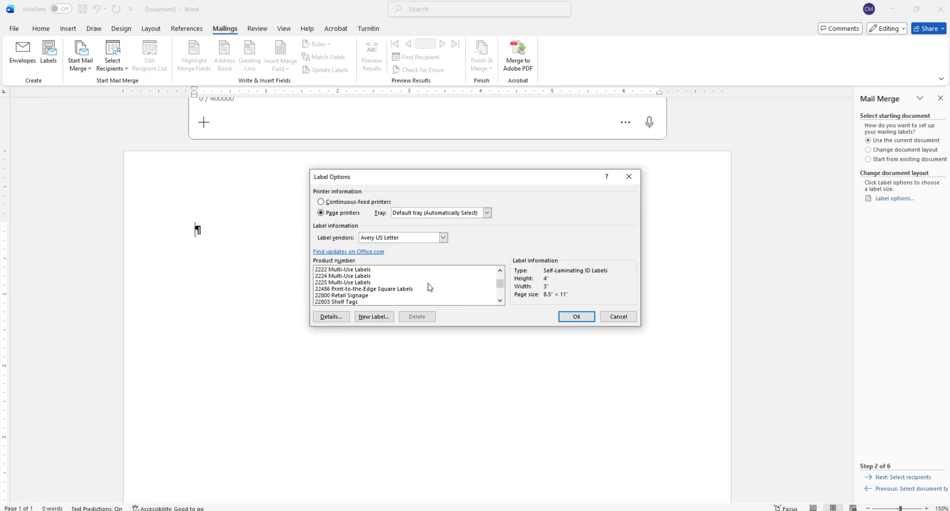
scroll(429, 287, down, 5)
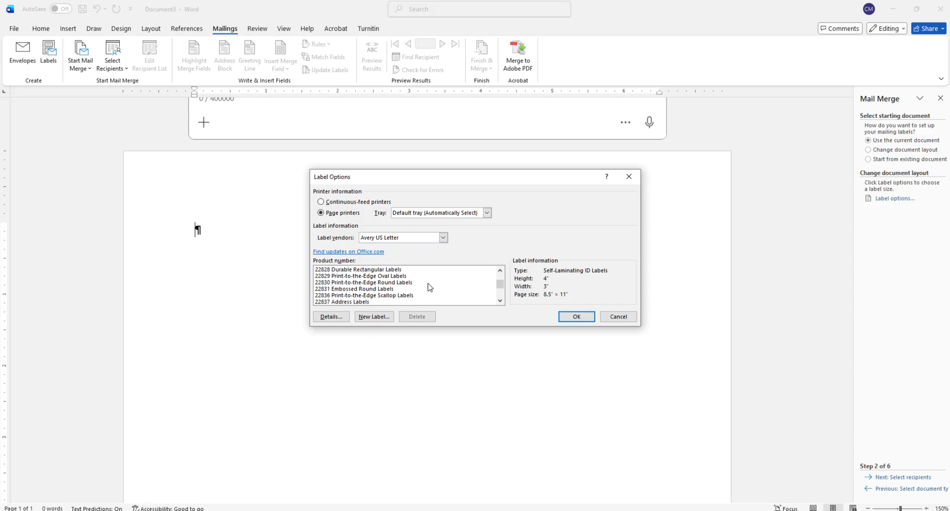
scroll(428, 287, down, 5)
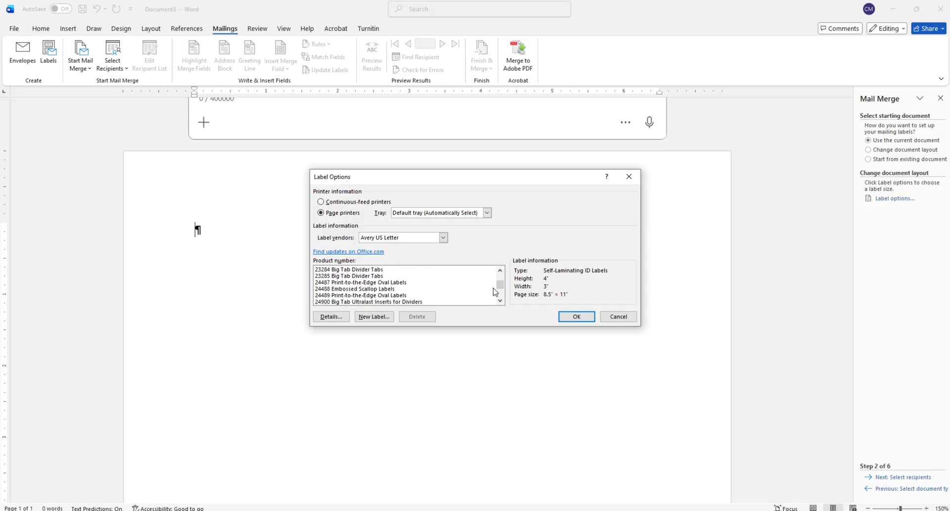
drag(500, 287, 502, 299)
scroll(389, 283, up, 8)
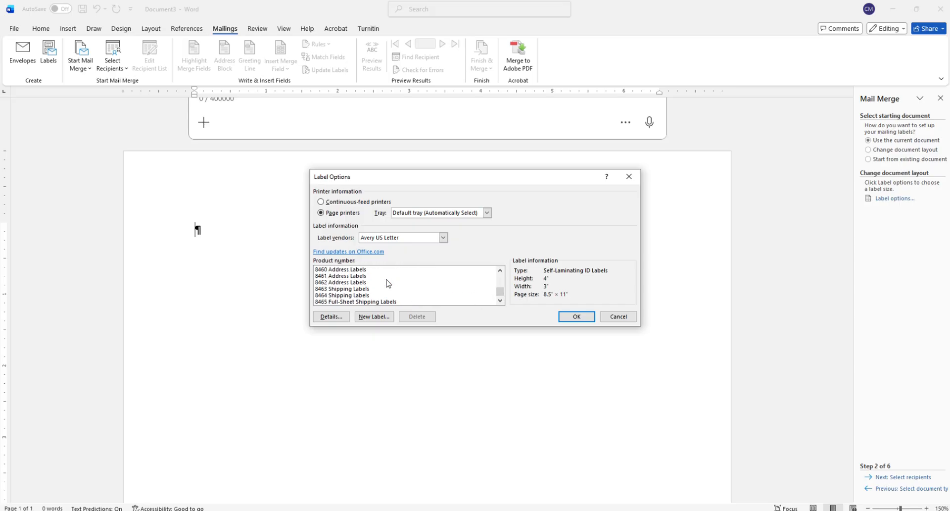
click(359, 276)
click(364, 269)
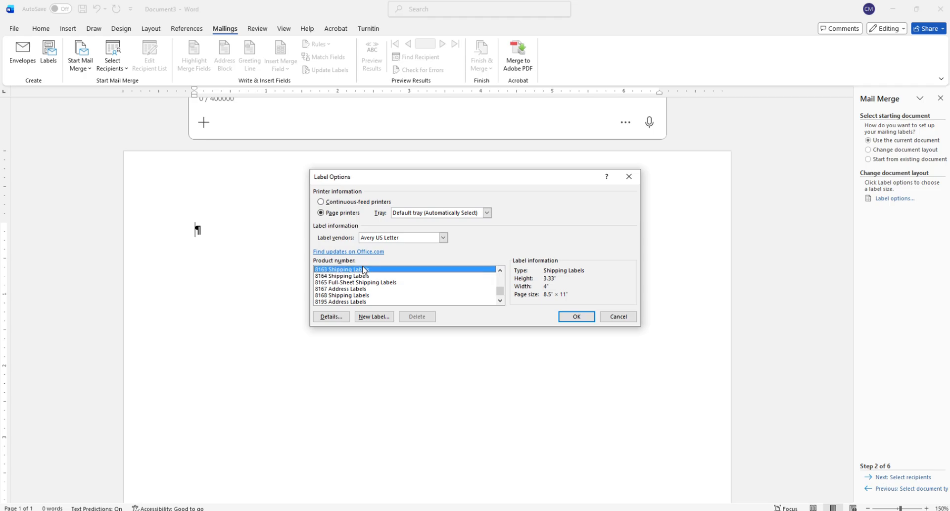
click(576, 316)
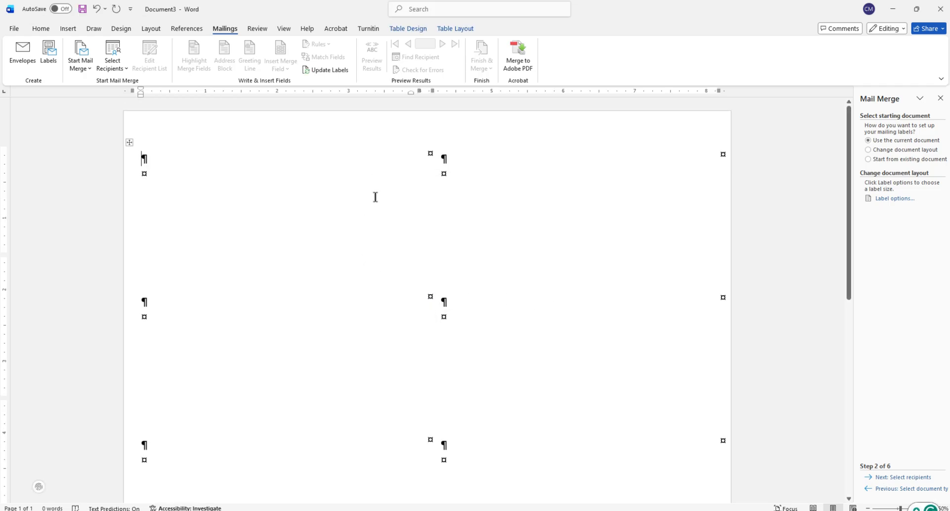
- Use the existing list CustomerInfo-MailMerge.xlsx as the recipient source, with the Customer Info$ table and its first row as column headers
click(894, 477)
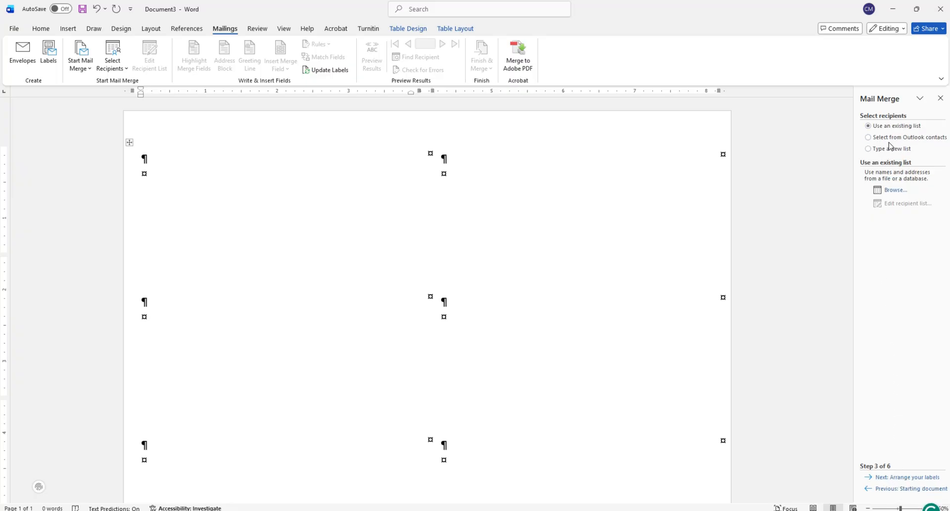
click(892, 193)
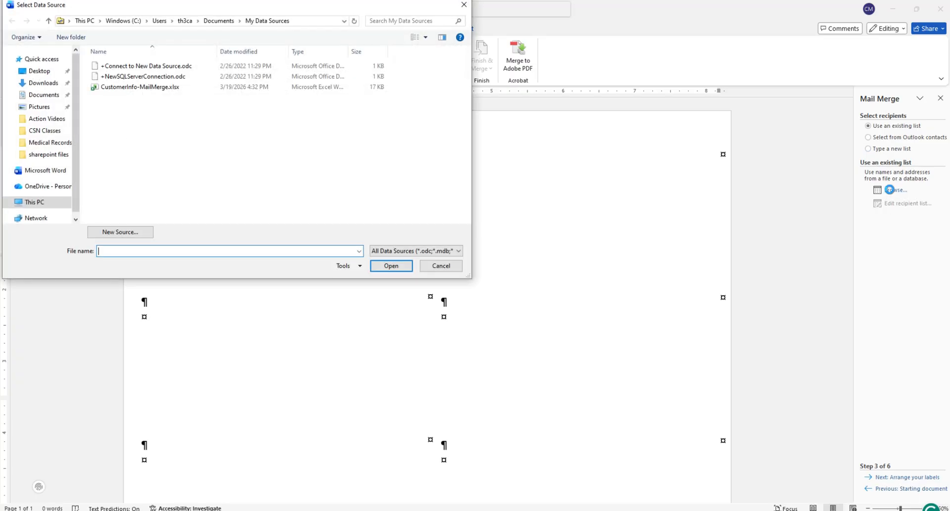
click(157, 88)
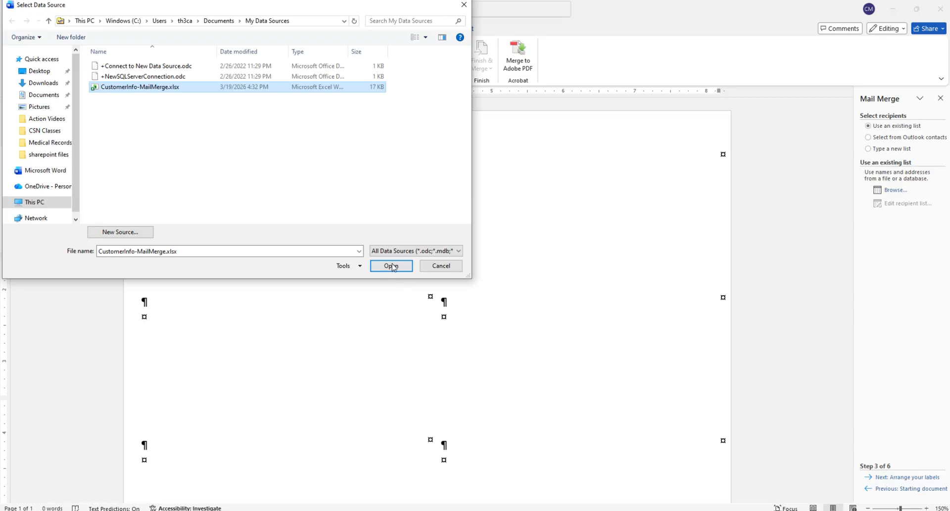
click(391, 266)
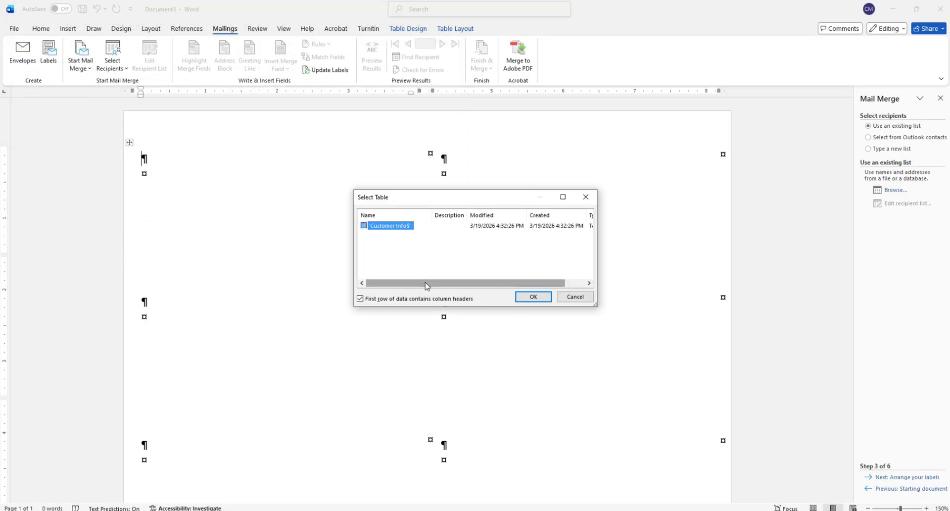
mouse_move(426, 284)
mouse_down()
mouse_move(435, 280)
mouse_move(409, 280)
mouse_up()
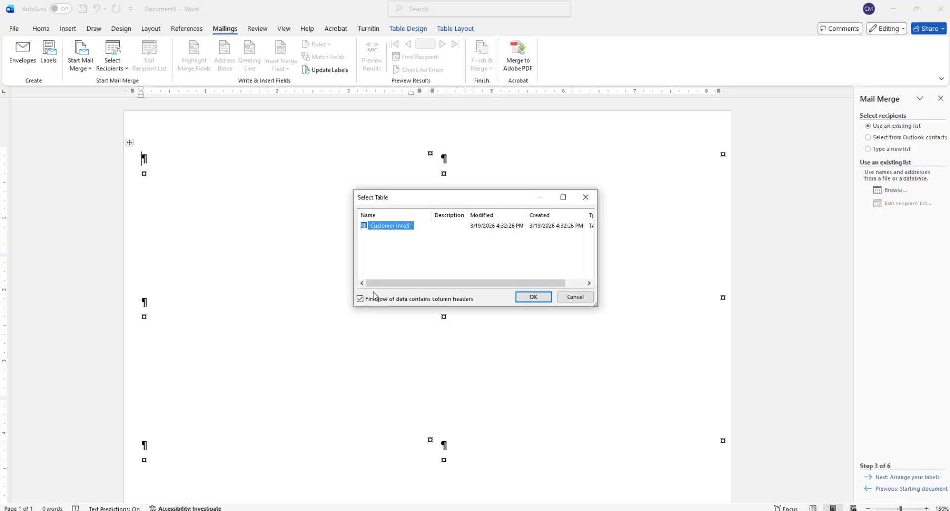
click(537, 298)
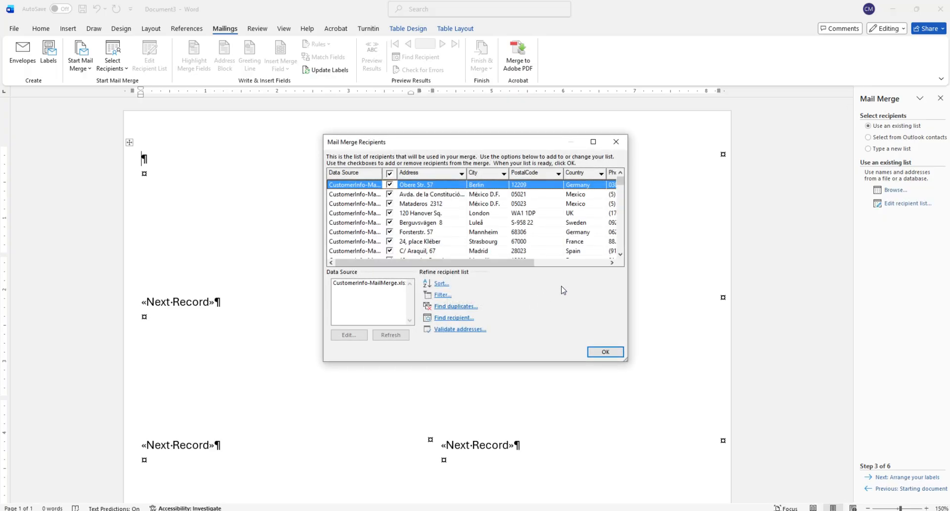
- Review the addresses in the mail merge recipient list and accept it with all recipients included
scroll(463, 232, down, 15)
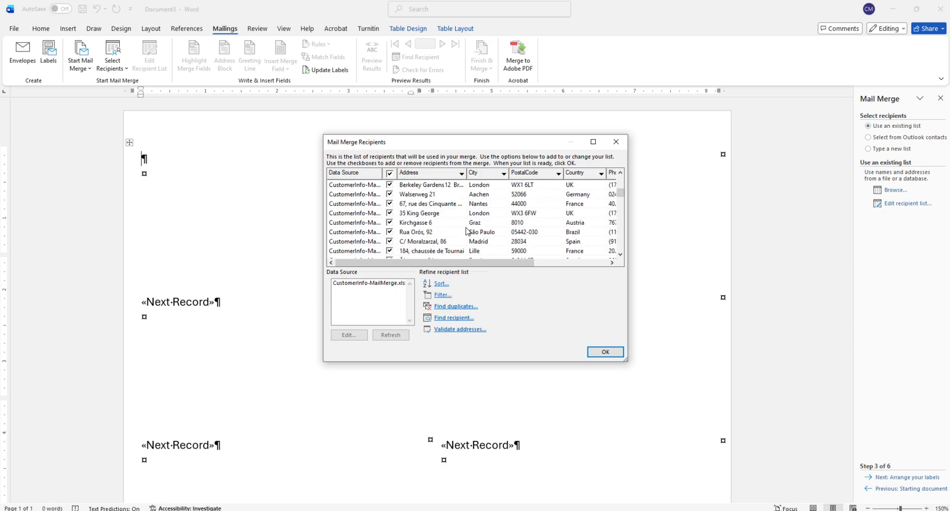
scroll(458, 232, up, 15)
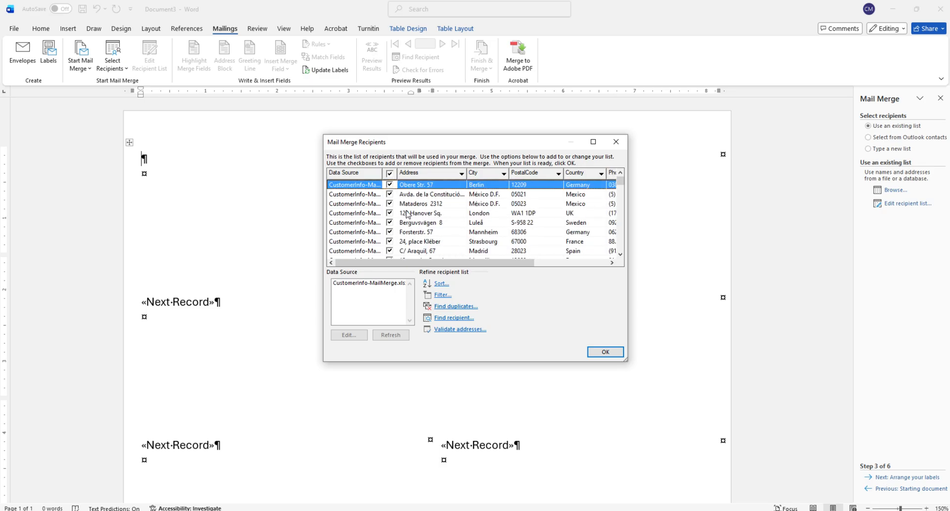
scroll(390, 202, down, 14)
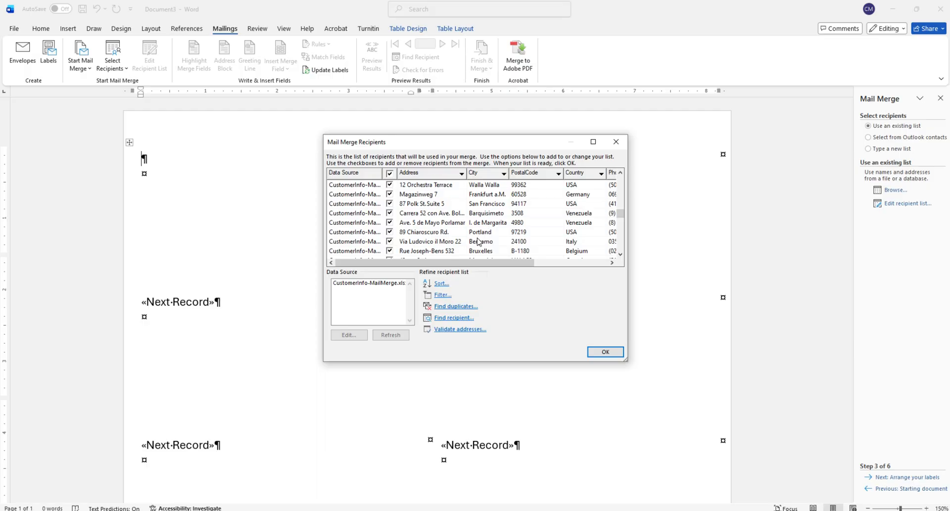
scroll(479, 241, down, 10)
scroll(482, 236, down, 2)
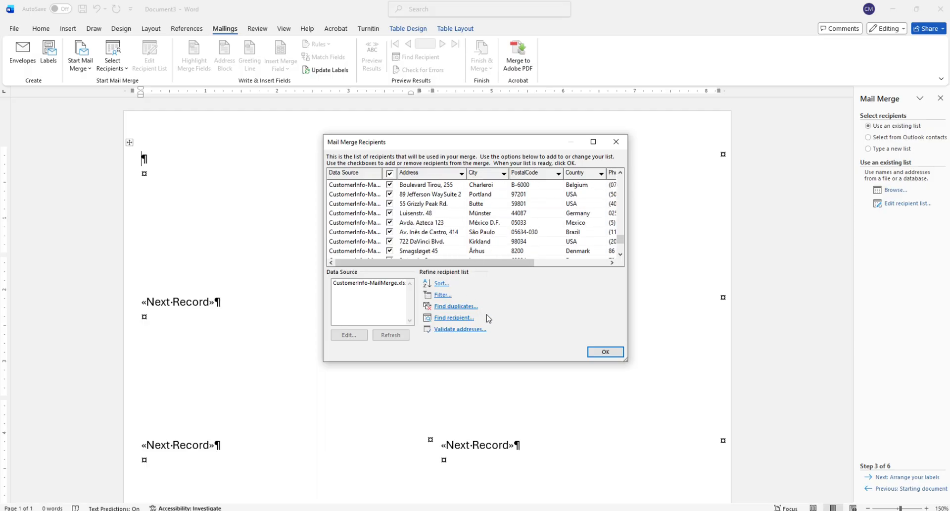
click(606, 352)
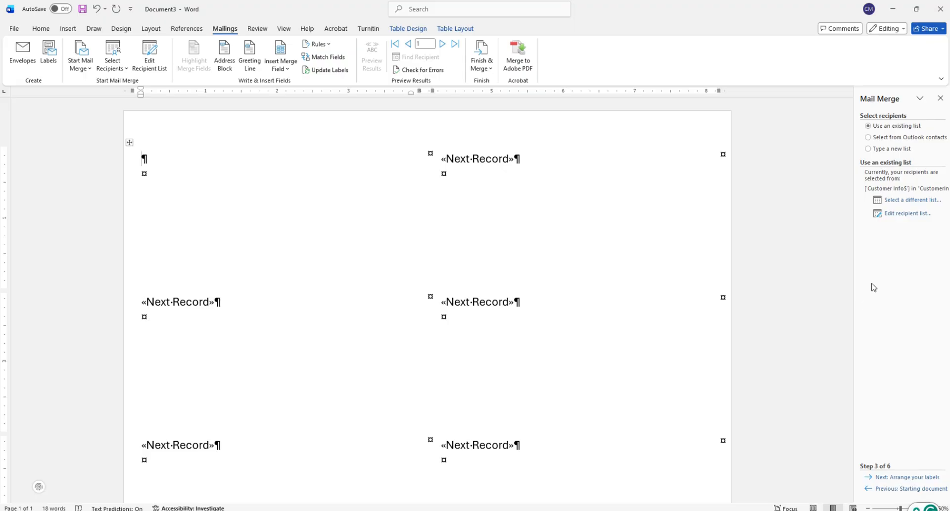
- Advance to the label arrangement stage and insert the ContactName merge field in the first label
click(899, 478)
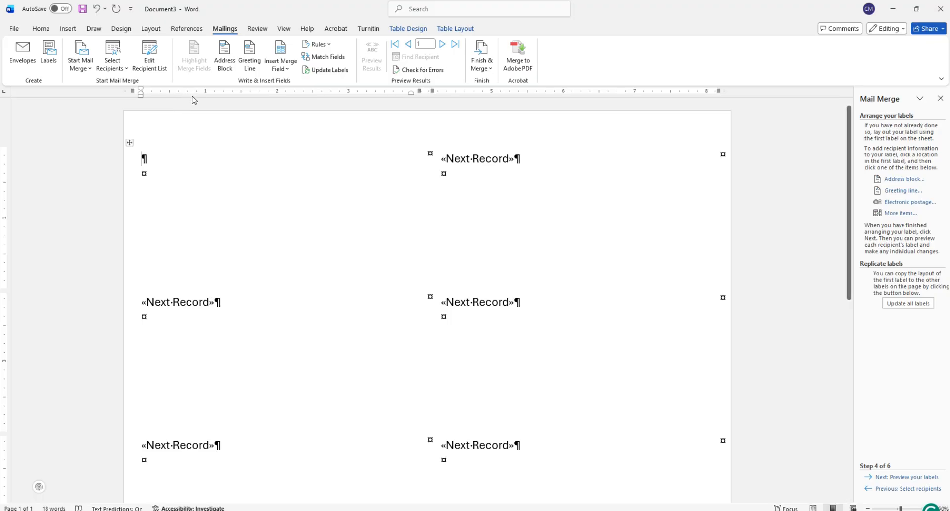
click(288, 69)
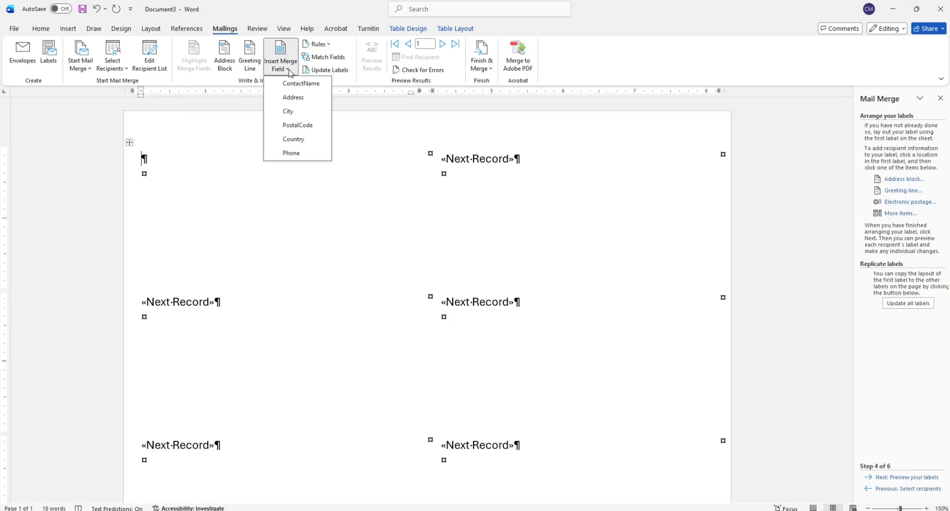
click(299, 84)
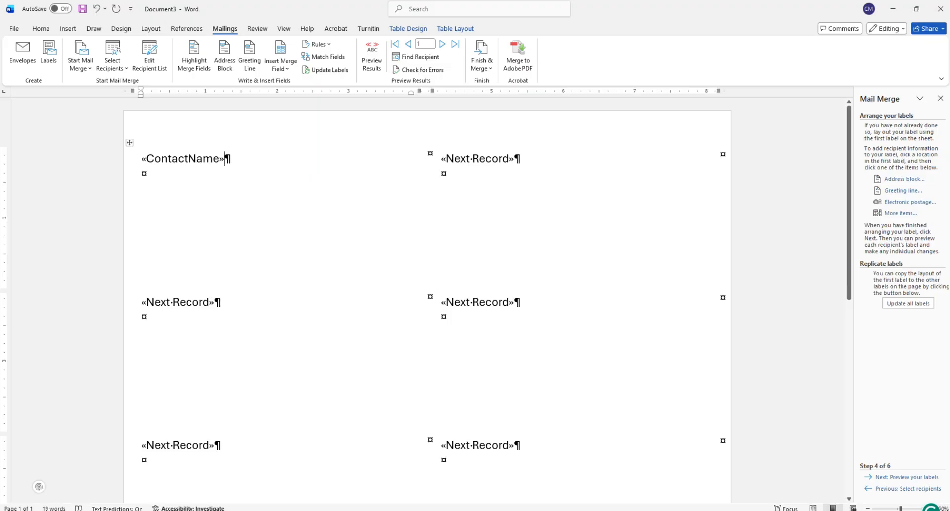
- Insert the Address merge field on the second line of the first label and the City field on the third line
key(Return)
click(289, 69)
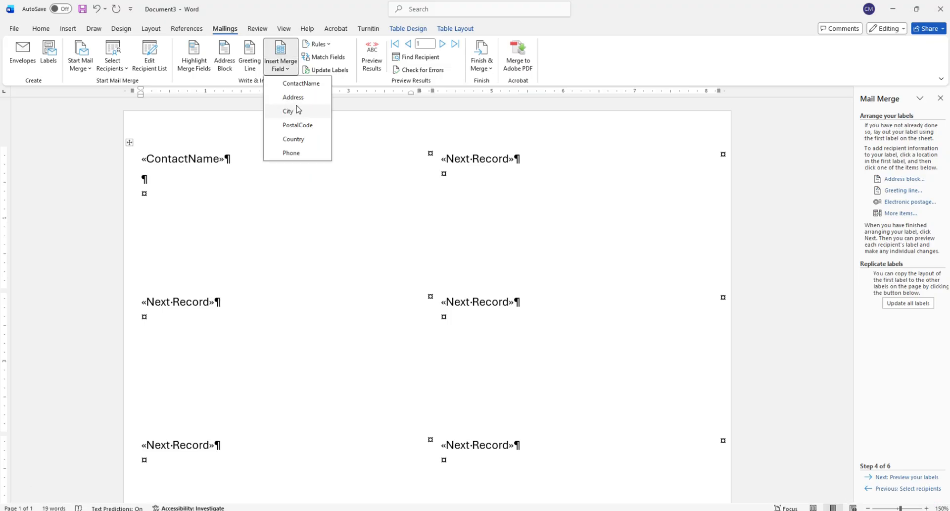
click(293, 98)
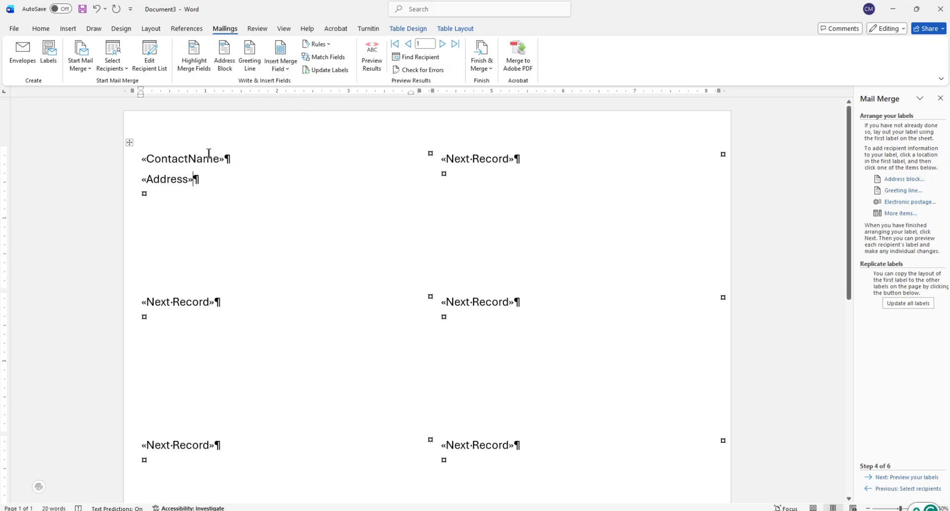
key(Return)
click(281, 69)
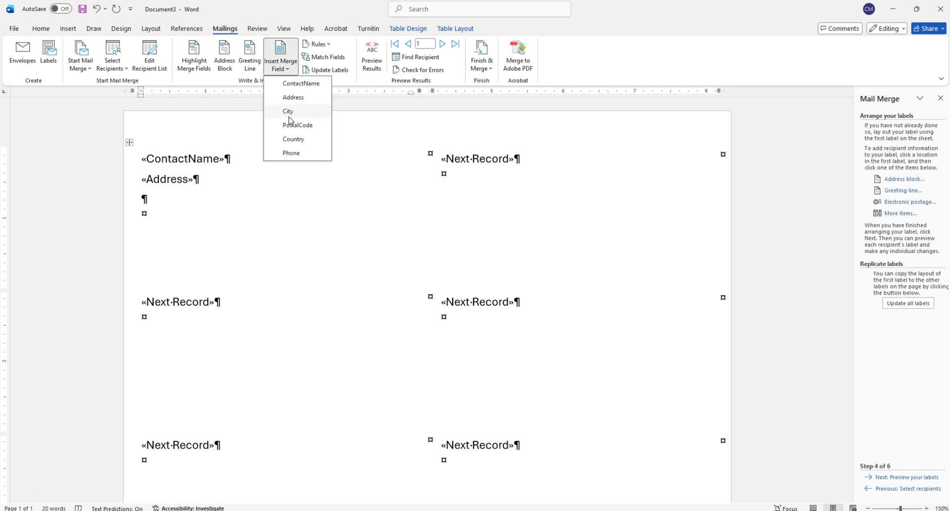
click(289, 113)
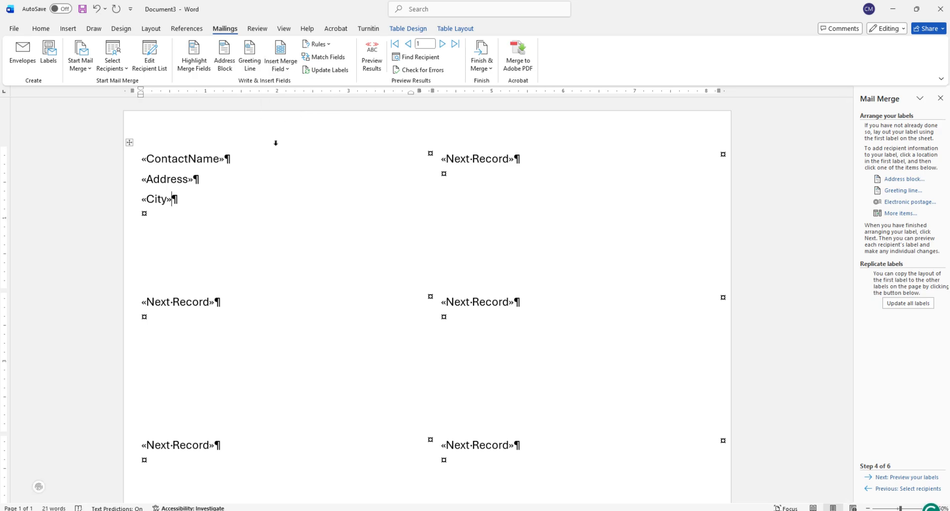
- Add a comma, a space and the PostalCode merge field after City, and insert the Country field on the fourth line
text(,)
click(281, 65)
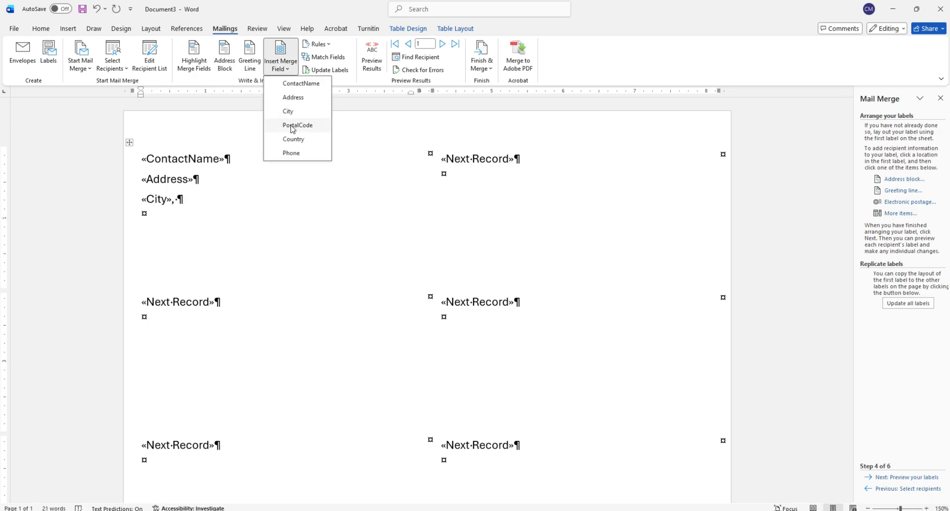
click(293, 126)
key(Return)
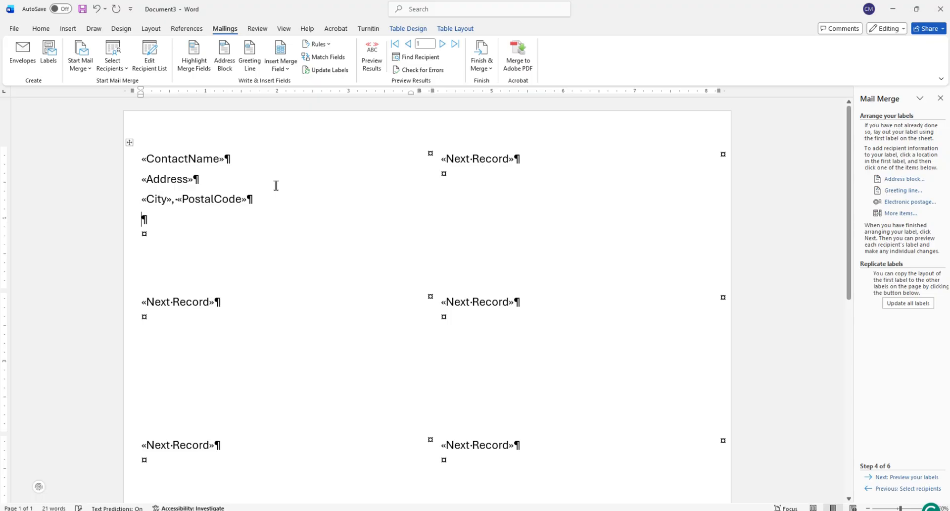
click(285, 66)
click(289, 144)
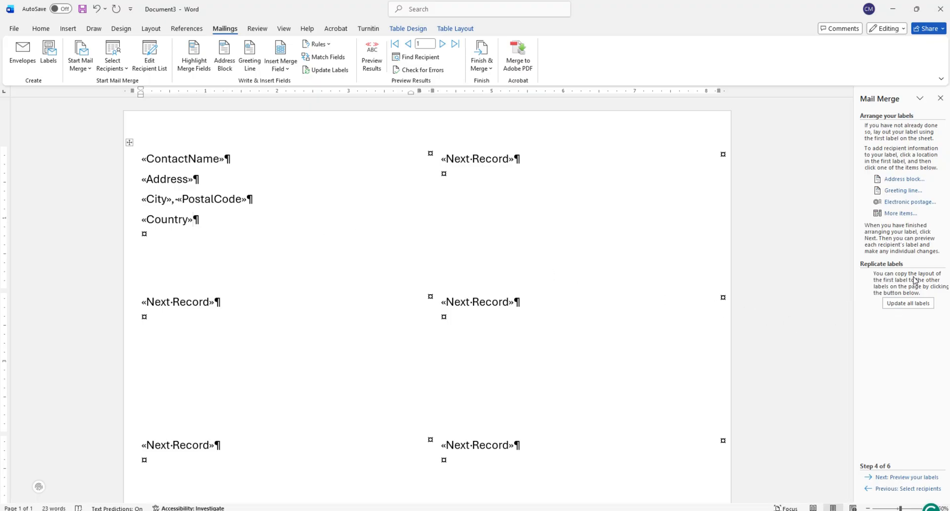
- Replicate the first label's layout to all labels on the sheet and advance to the label preview stage
click(908, 304)
scroll(348, 227, down, 3)
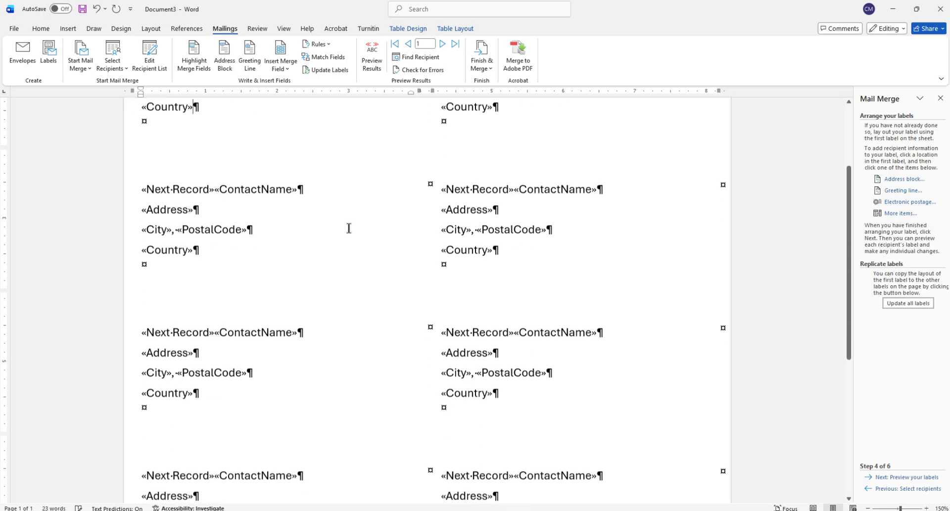
scroll(352, 227, down, 4)
scroll(396, 350, up, 7)
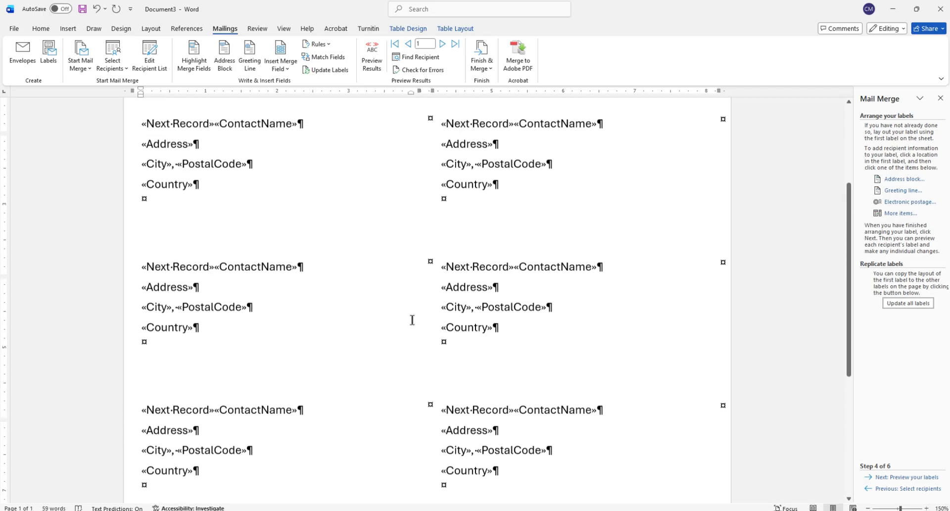
click(906, 478)
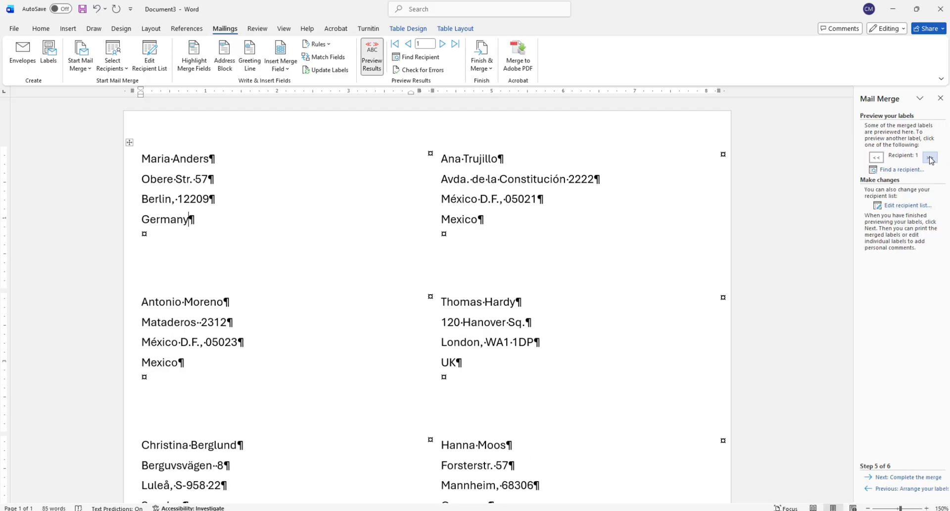
- Preview the merged labels by stepping forward to recipient 6 and back to recipient 1, and examine the rest of the sheet
click(930, 157)
click(930, 157)
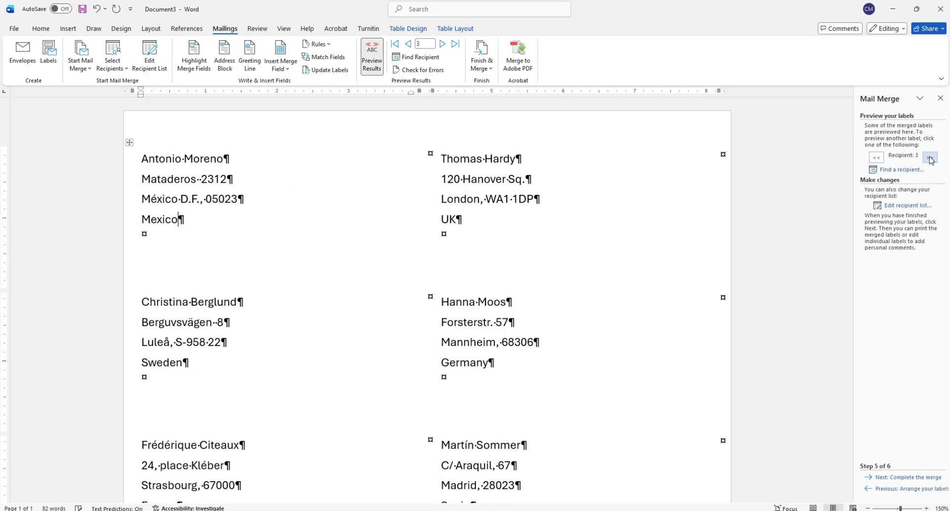
click(930, 157)
click(930, 159)
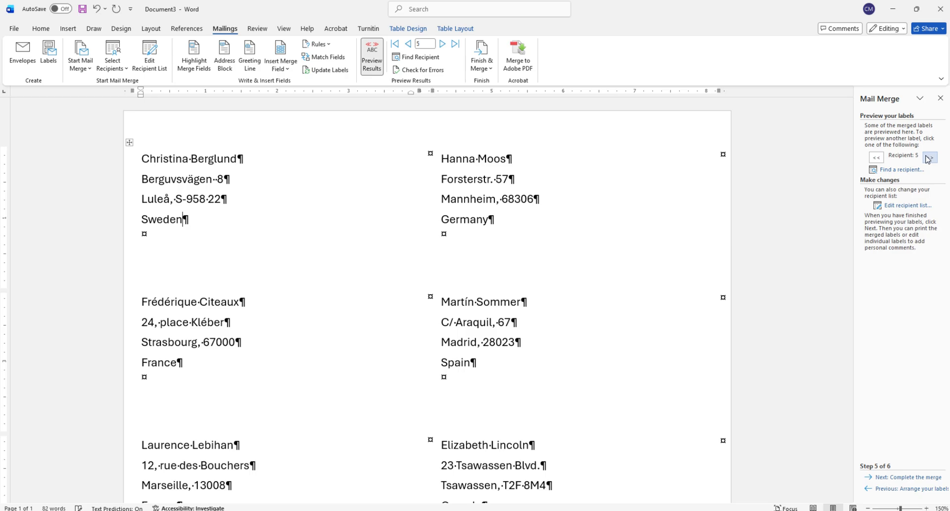
click(929, 159)
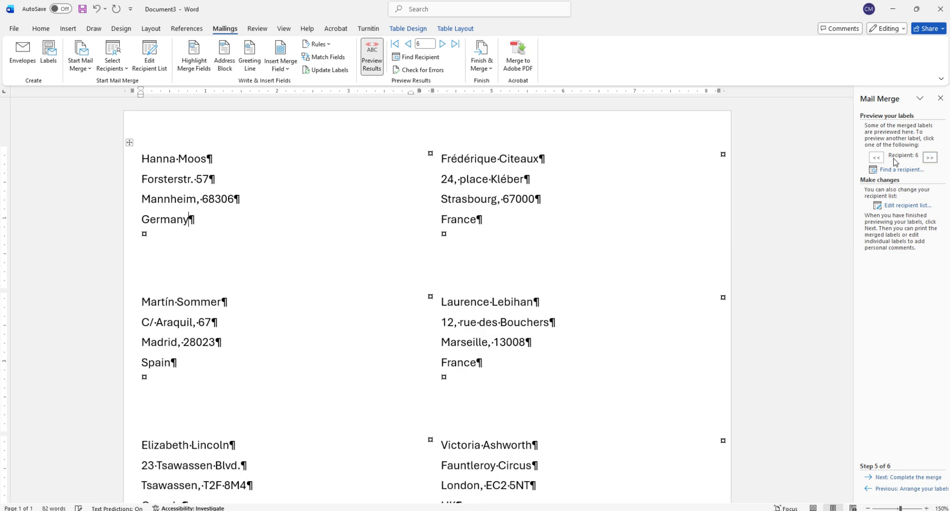
click(876, 158)
click(875, 158)
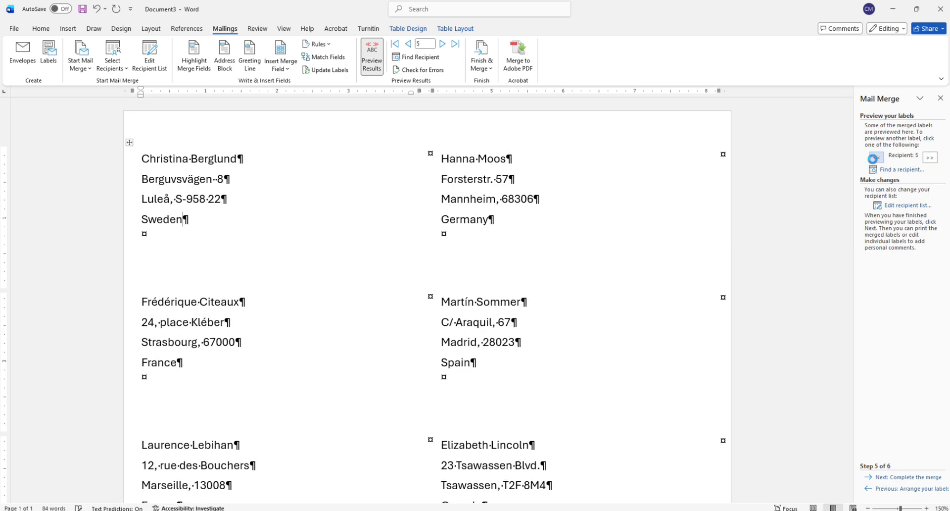
click(876, 158)
click(876, 158)
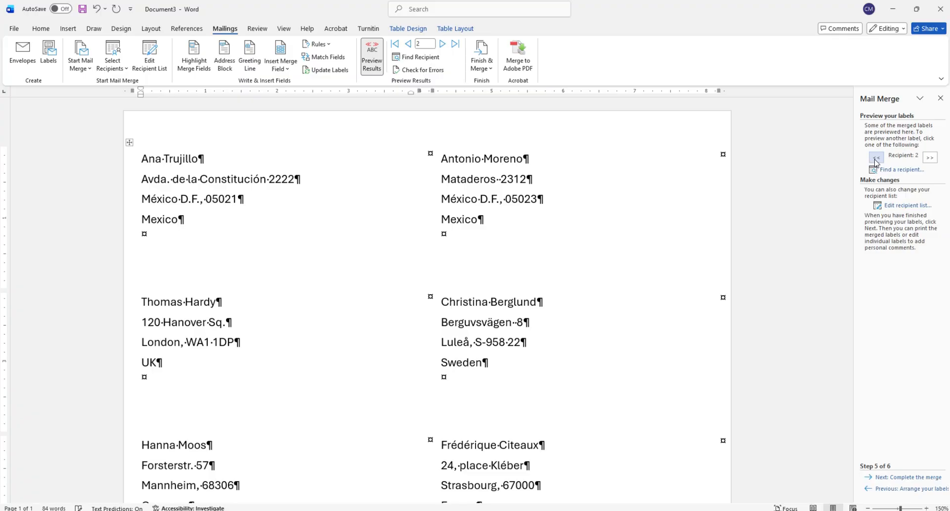
click(876, 157)
scroll(475, 226, down, 3)
scroll(475, 226, up, 5)
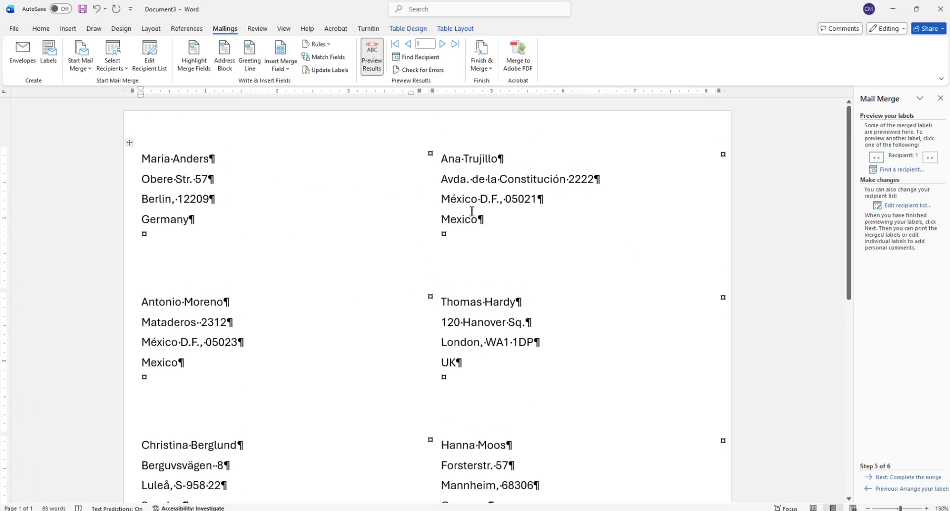
- Advance to the merge completion stage and merge all records into a new document of individual labels
click(902, 478)
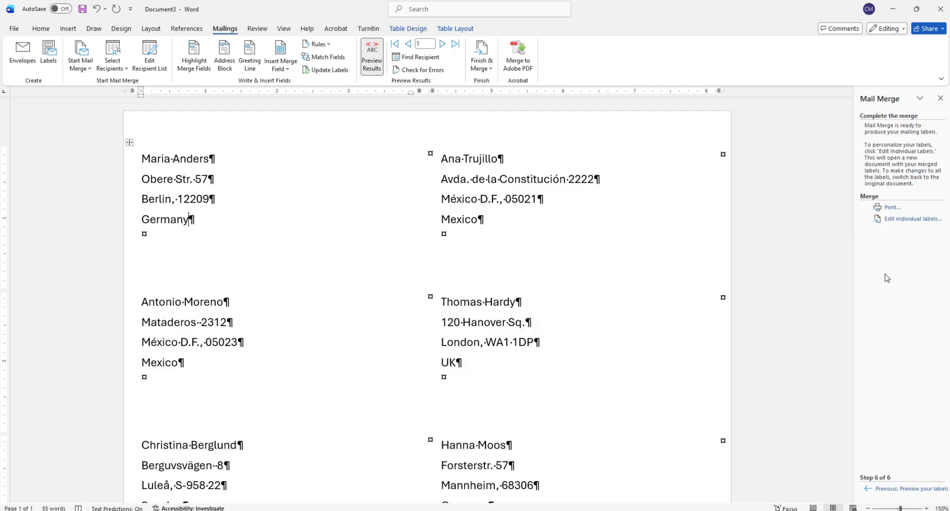
click(904, 223)
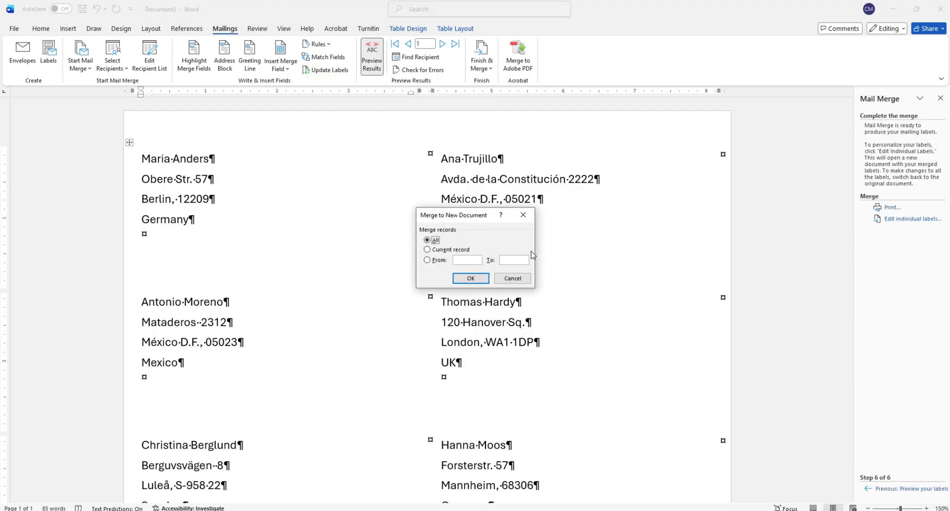
click(468, 278)
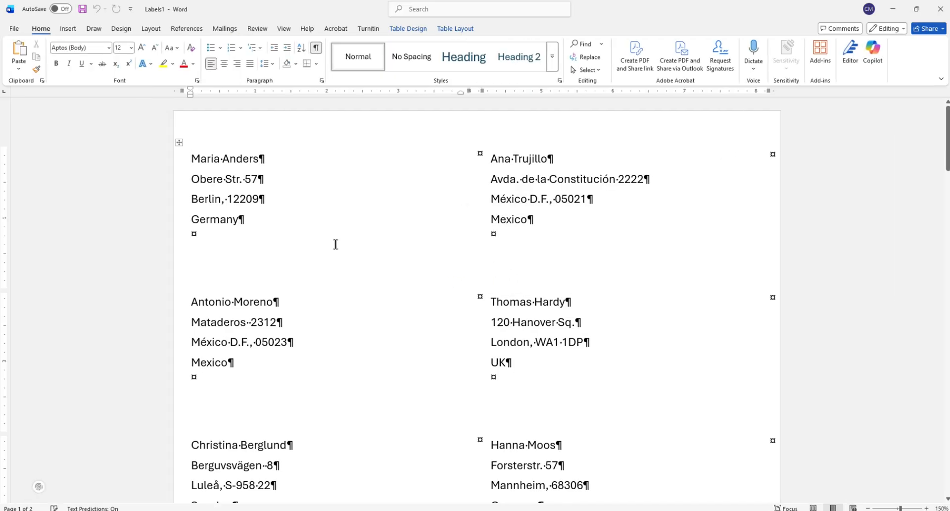
- Look through the pages of the merged labels document to check the addresses, and return to the first page
scroll(366, 238, down, 6)
scroll(366, 237, down, 20)
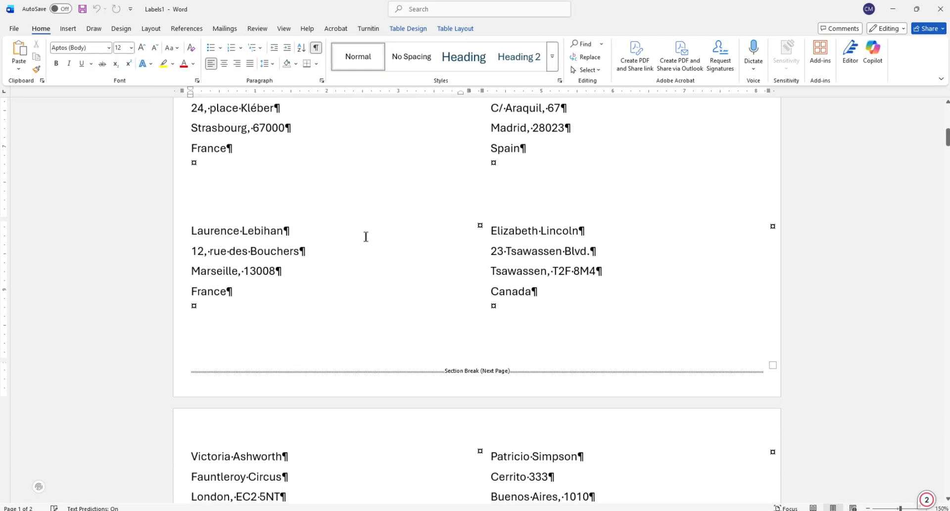
scroll(385, 248, down, 20)
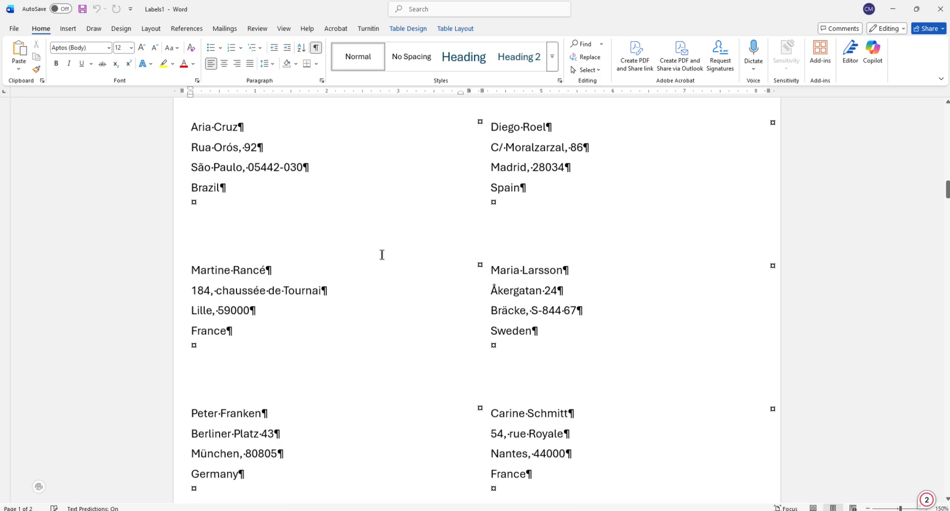
scroll(365, 248, down, 20)
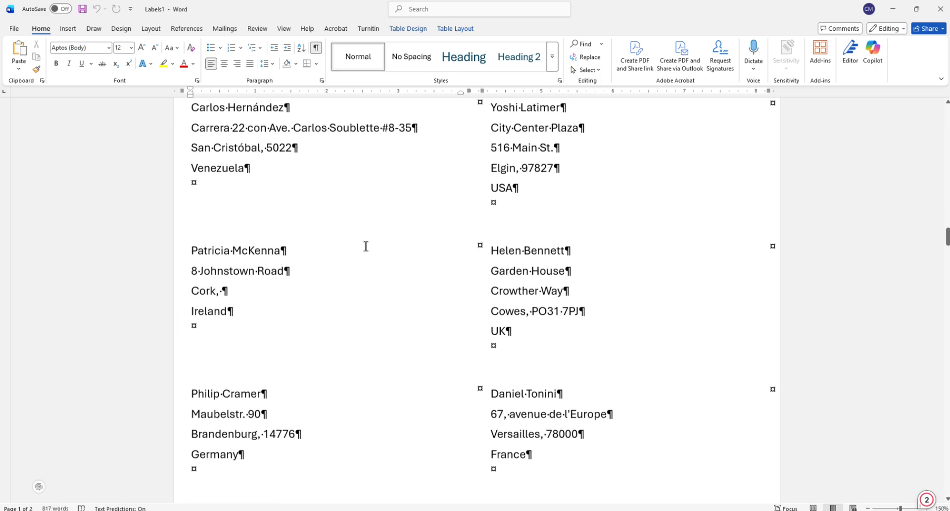
scroll(367, 240, down, 5)
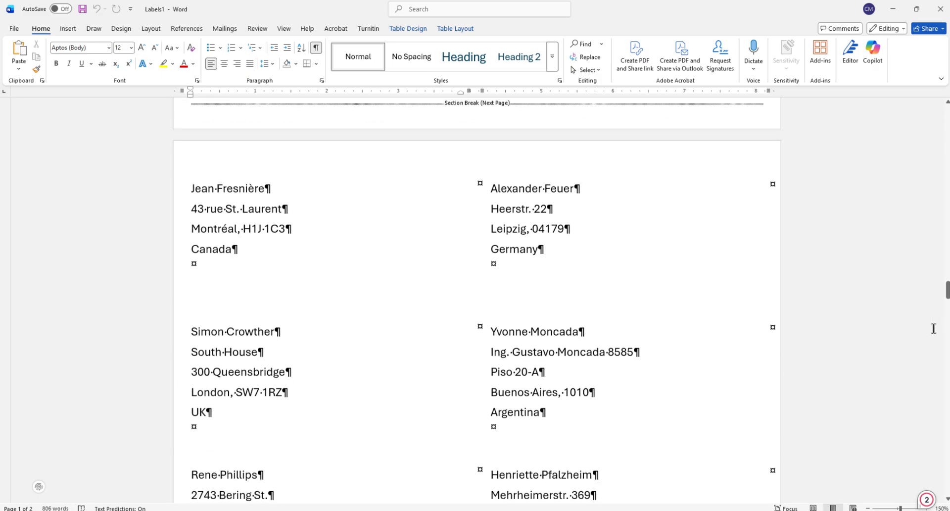
click(948, 311)
drag(947, 311, 942, 108)
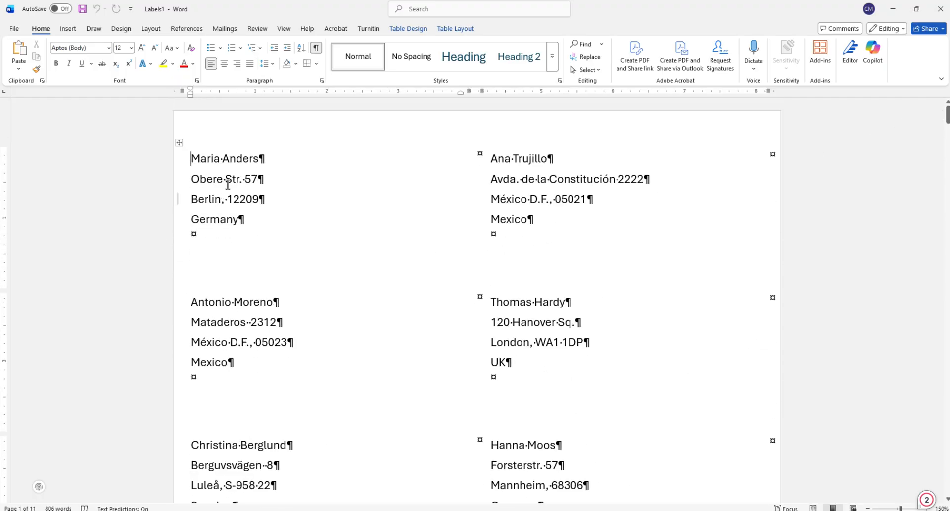